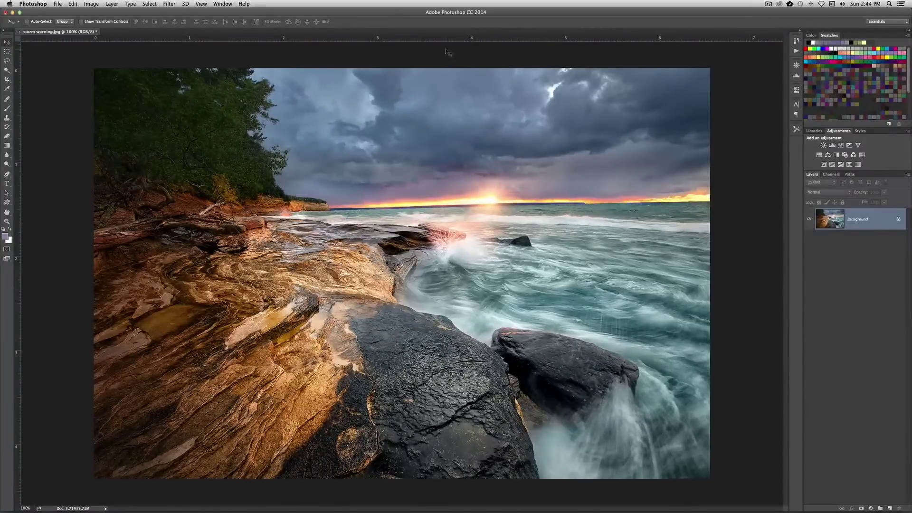
# Check the horizon's tilt against a temporary guide, then straighten it with the Crop tool
pyautogui.moveTo(448, 40); pyautogui.dragTo(451, 207)
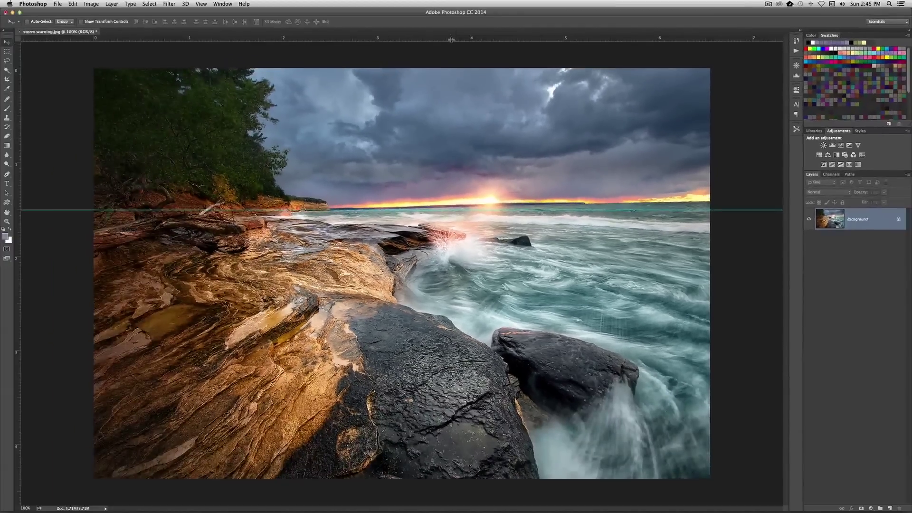
pyautogui.moveTo(454, 208); pyautogui.dragTo(449, 46)
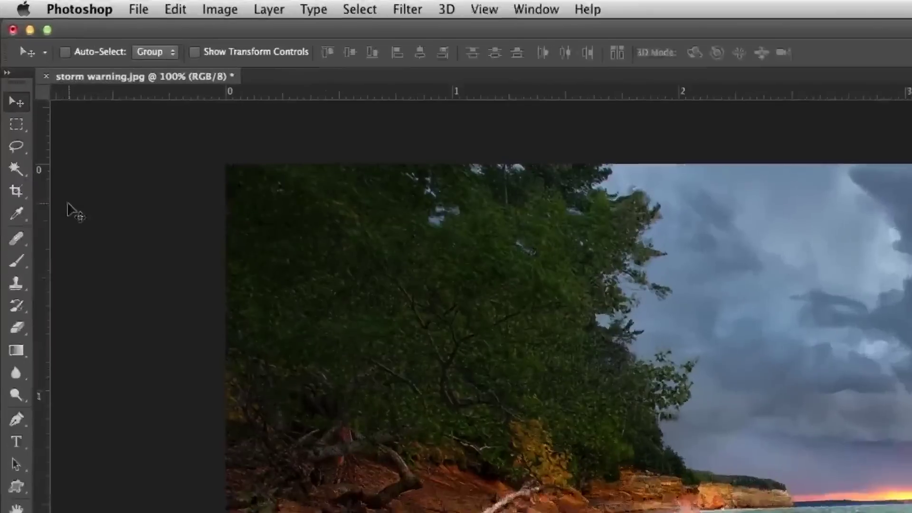
pyautogui.press('c')
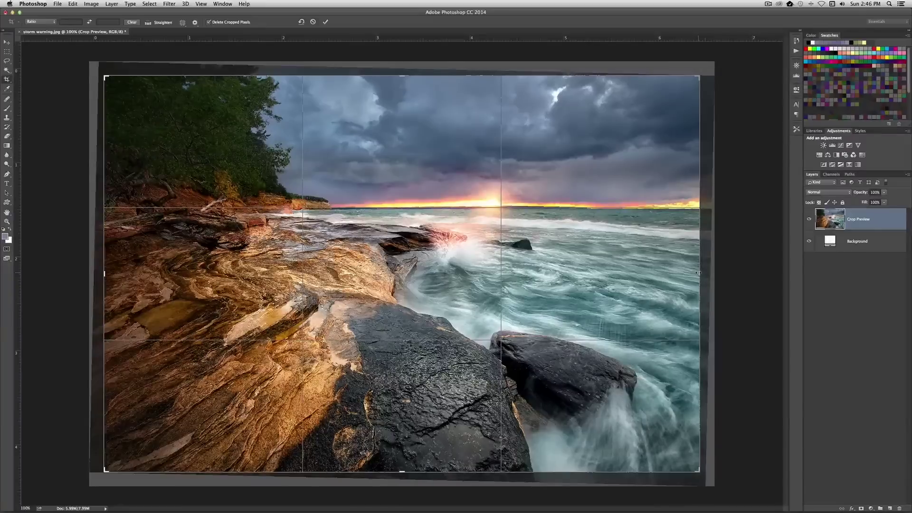
# Extend the crop's right, bottom, left and top edges past the rotated photo and apply it
pyautogui.moveTo(697, 274)
pyautogui.mouseDown()
pyautogui.moveTo(711, 264)
pyautogui.moveTo(705, 273)
pyautogui.mouseUp()
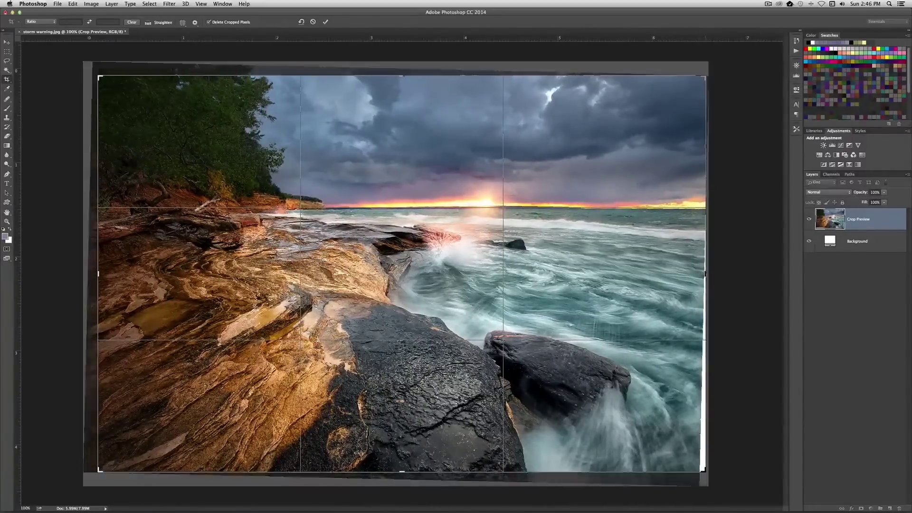
pyautogui.moveTo(403, 473); pyautogui.dragTo(403, 477)
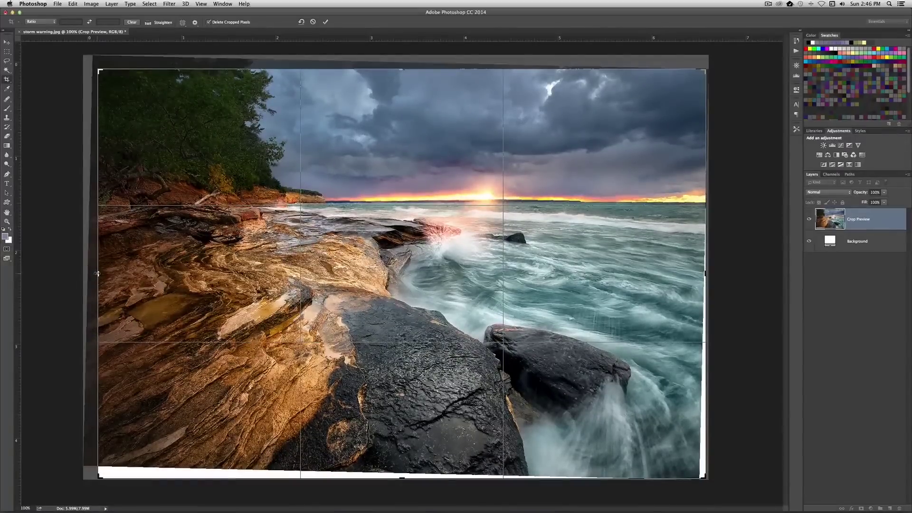
pyautogui.moveTo(98, 273); pyautogui.dragTo(94, 274)
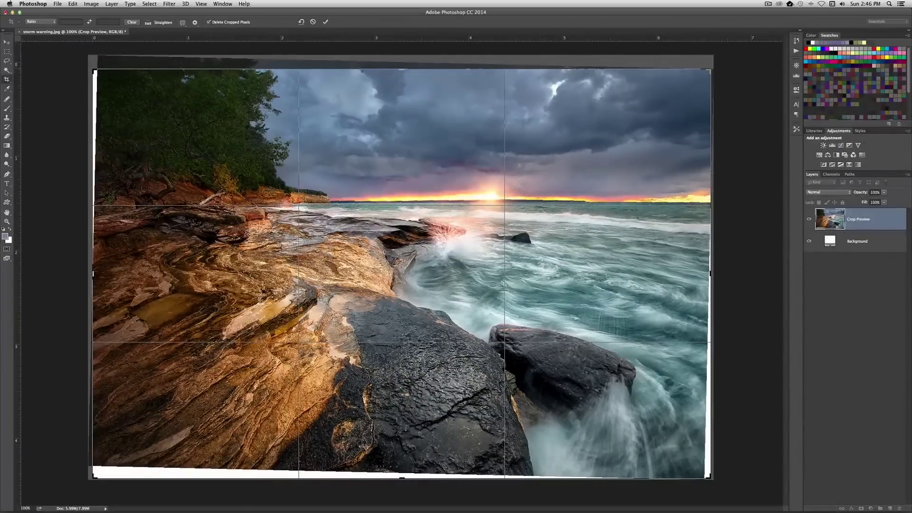
pyautogui.moveTo(403, 70); pyautogui.dragTo(403, 62)
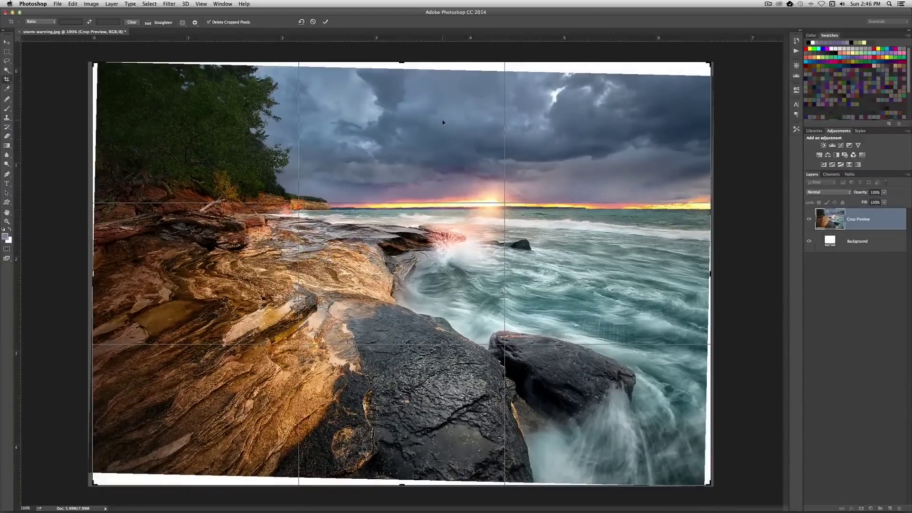
pyautogui.press('Return')
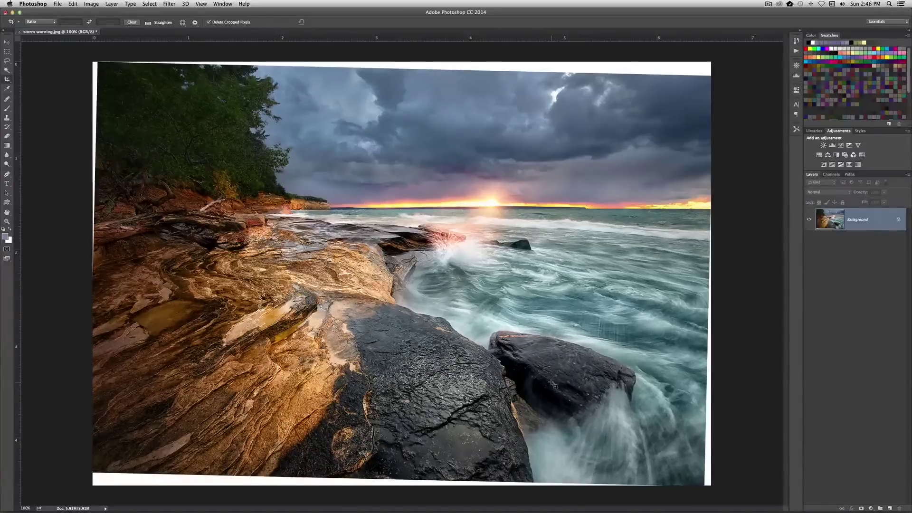
# Duplicate the photo to Layer 1, put it in Warp, and stretch its top-right corner into the white gap
pyautogui.hotkey('ctrl', 'j')
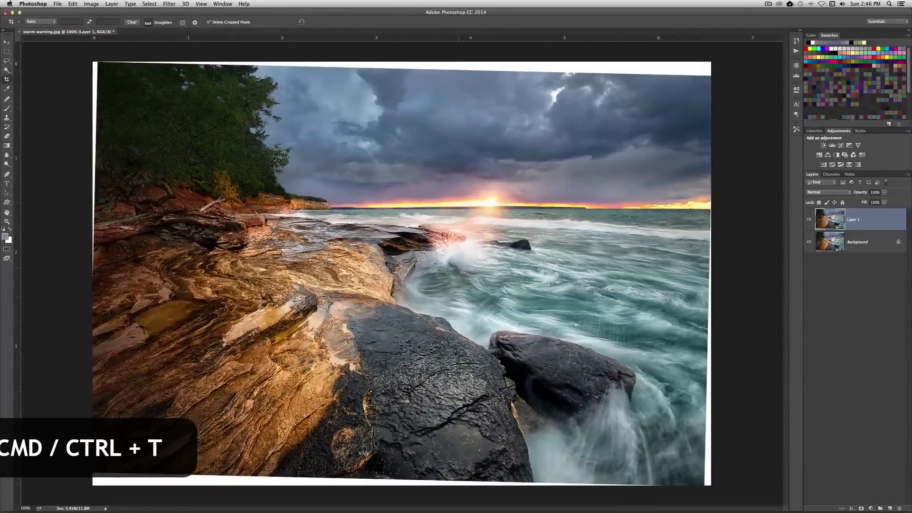
pyautogui.hotkey('ctrl', 't')
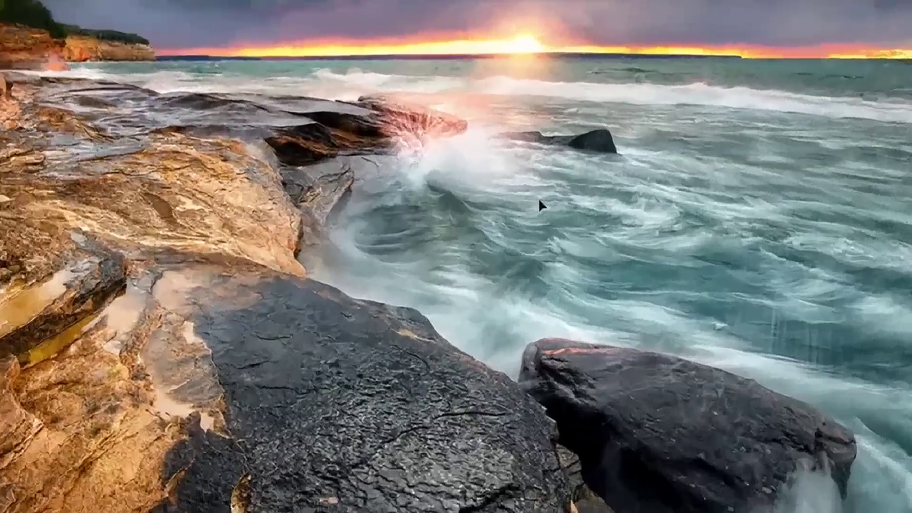
pyautogui.rightClick(539, 204)
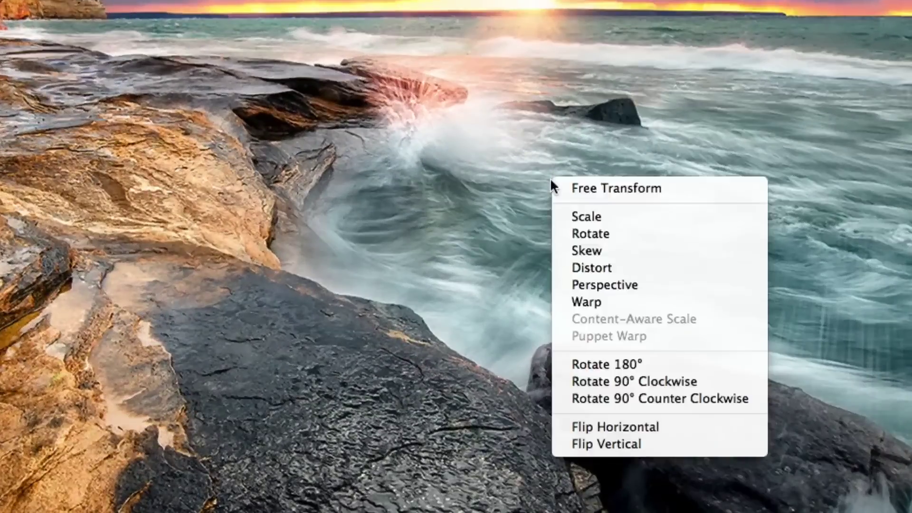
pyautogui.click(628, 302)
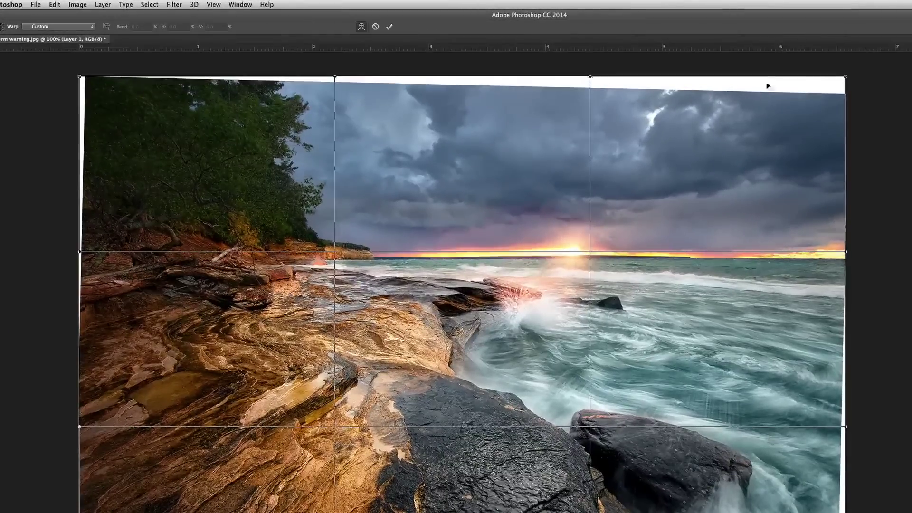
pyautogui.moveTo(847, 76); pyautogui.dragTo(851, 57)
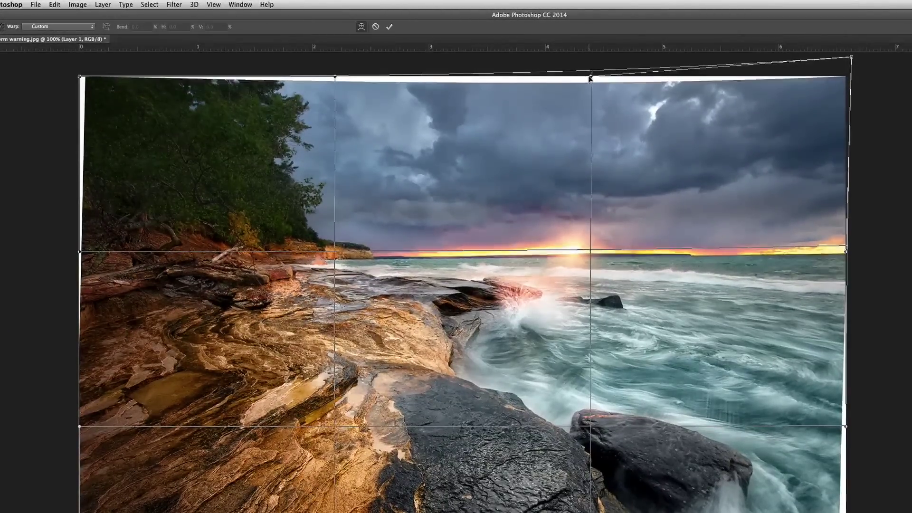
# Warp the top edge and left side outward to cover the white corners
pyautogui.moveTo(591, 75); pyautogui.dragTo(590, 60)
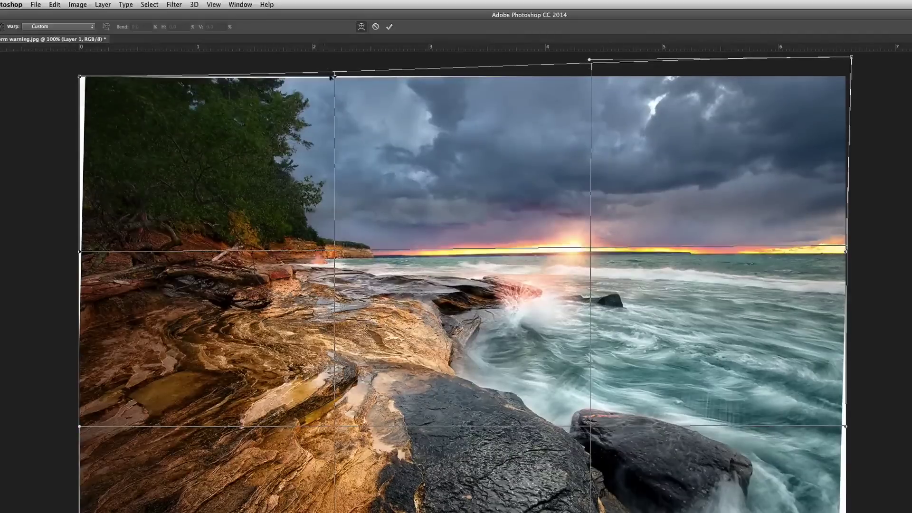
pyautogui.moveTo(334, 76); pyautogui.dragTo(336, 73)
pyautogui.moveTo(79, 76); pyautogui.dragTo(69, 76)
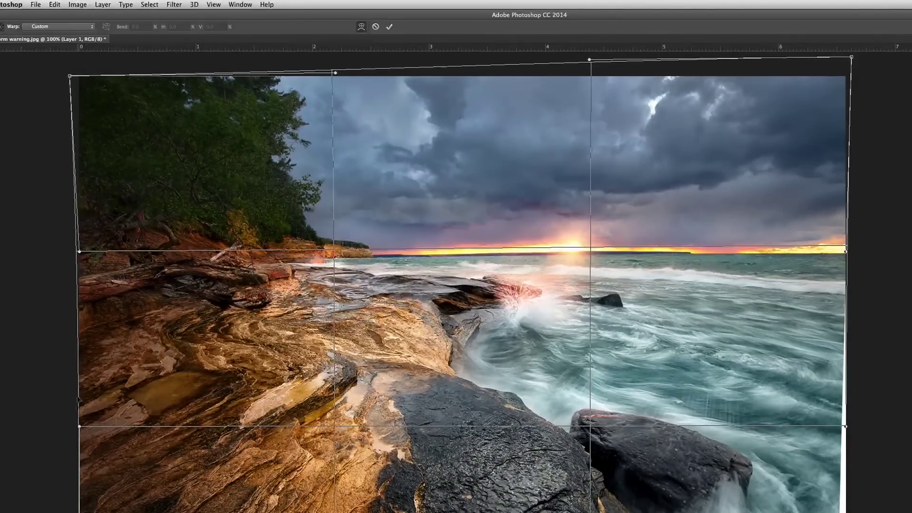
pyautogui.moveTo(80, 427); pyautogui.dragTo(73, 426)
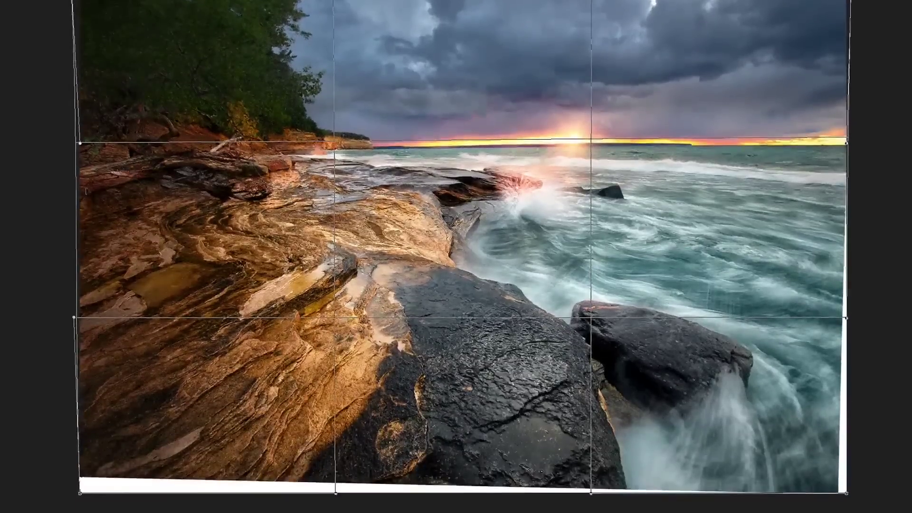
pyautogui.moveTo(81, 495); pyautogui.dragTo(78, 511)
# Warp the bottom edge and right side outward until the photo reaches the canvas edges
pyautogui.moveTo(337, 496); pyautogui.dragTo(337, 506)
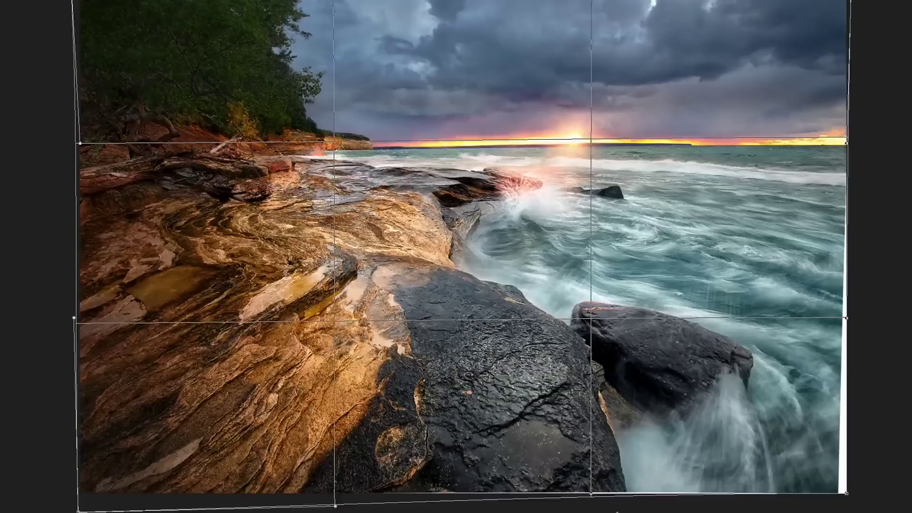
pyautogui.moveTo(591, 495); pyautogui.dragTo(592, 497)
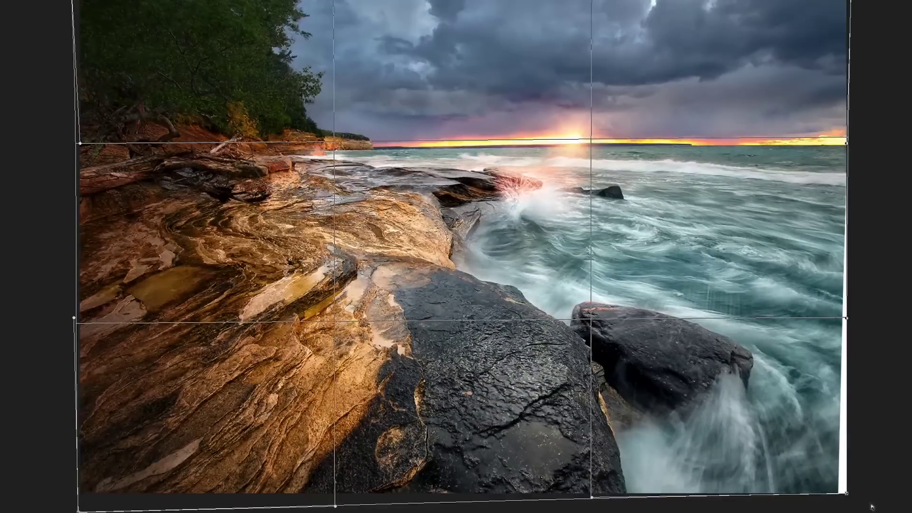
pyautogui.moveTo(849, 495); pyautogui.dragTo(851, 500)
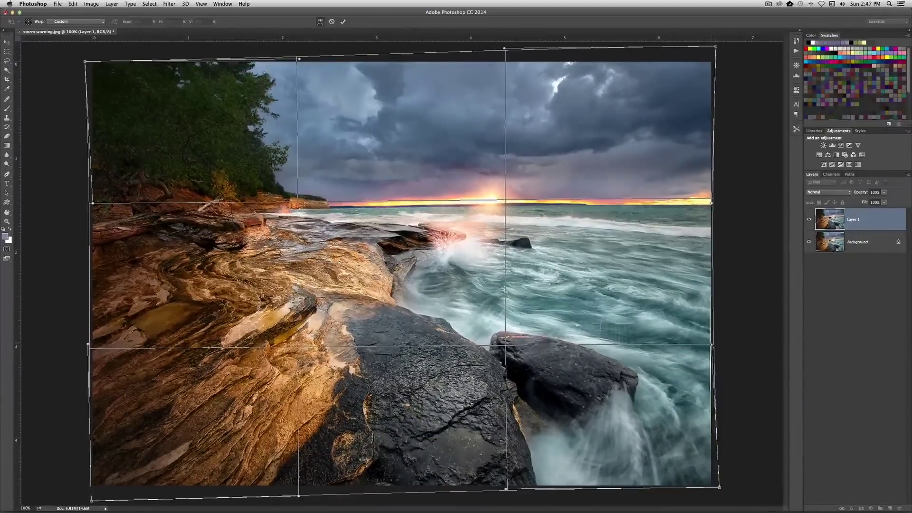
pyautogui.moveTo(763, 334); pyautogui.dragTo(764, 336)
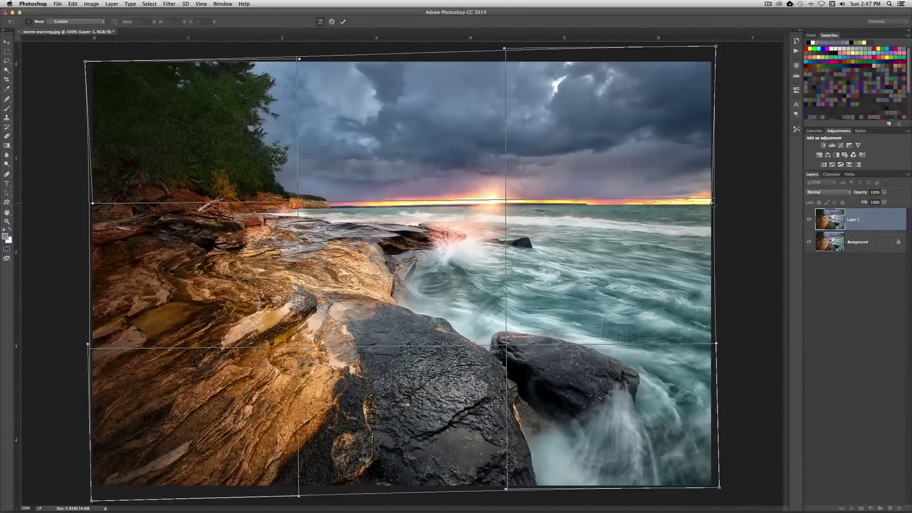
pyautogui.moveTo(711, 202); pyautogui.dragTo(716, 204)
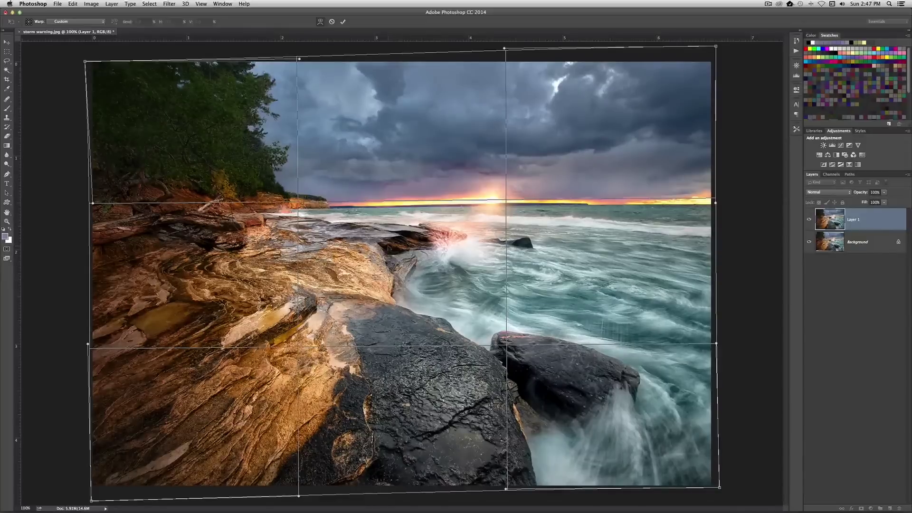
# Line a guide up with the horizon and rotate the crop box to match its angle
pyautogui.moveTo(354, 40); pyautogui.dragTo(365, 207)
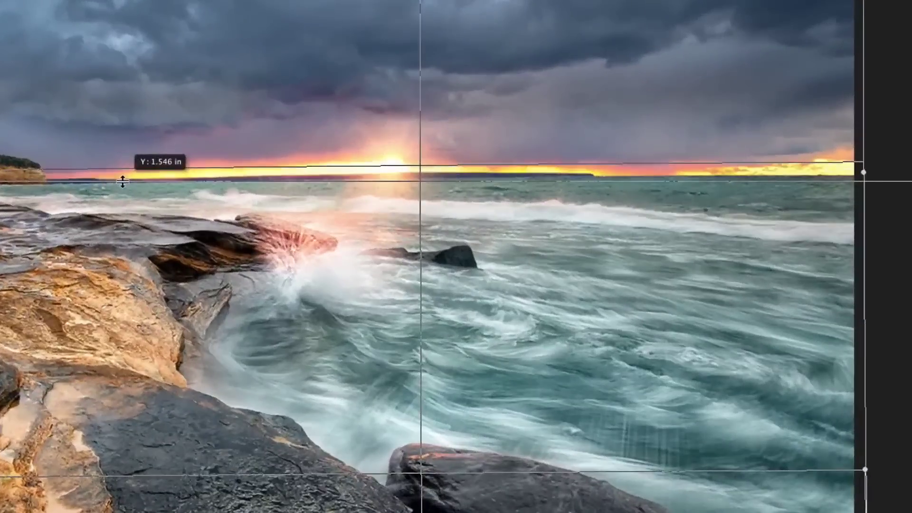
pyautogui.moveTo(122, 181); pyautogui.dragTo(124, 182)
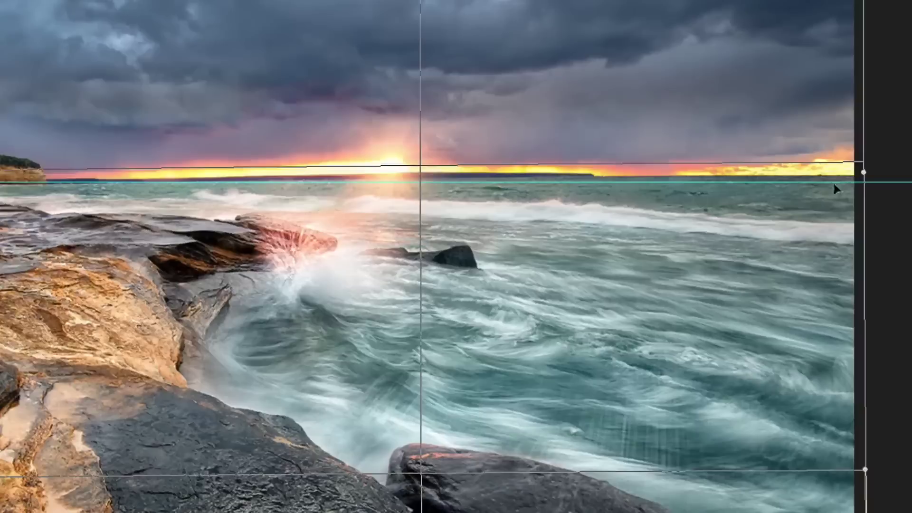
pyautogui.moveTo(864, 175); pyautogui.dragTo(865, 185)
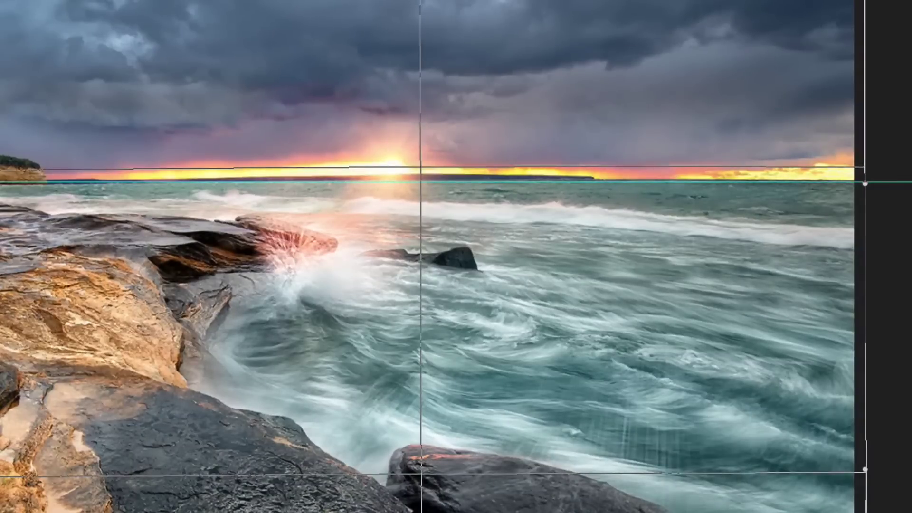
pyautogui.press('Escape')
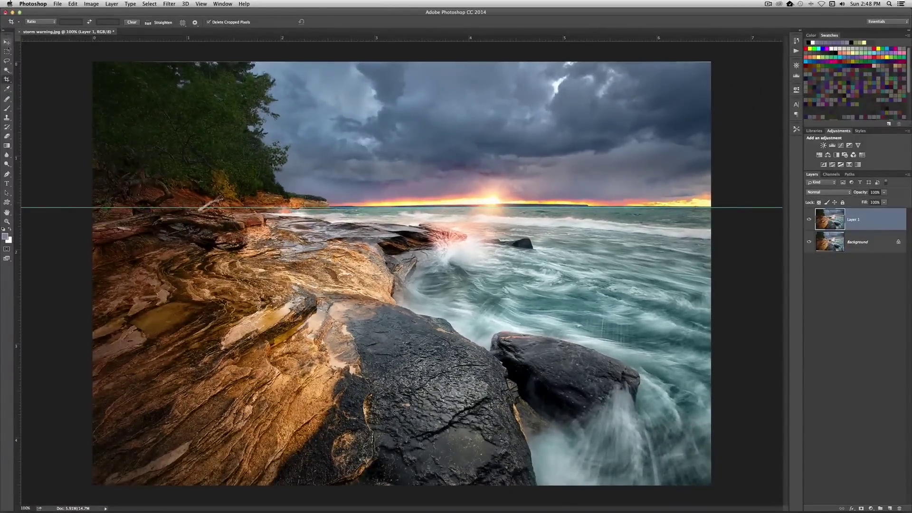
pyautogui.click(8, 42)
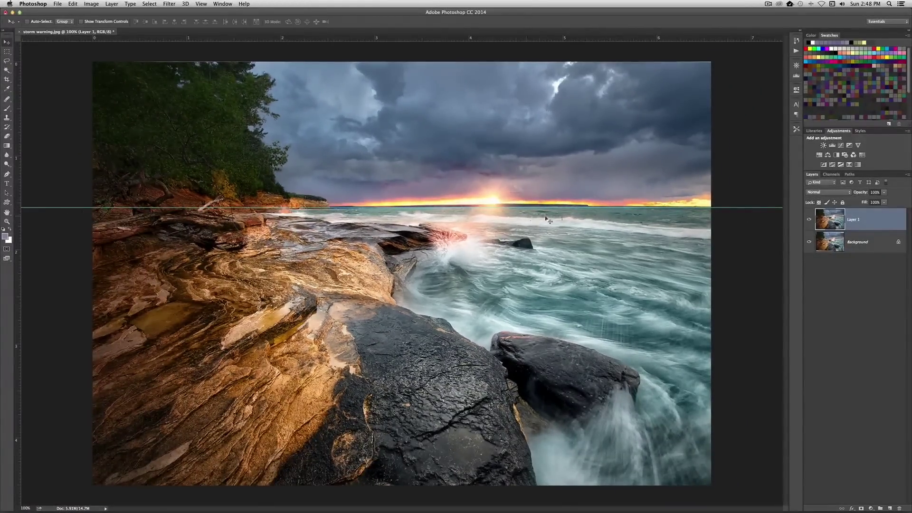
# Remove the horizon guide and duplicate the photo onto a new layer in Warp mode
pyautogui.moveTo(719, 207); pyautogui.dragTo(706, 34)
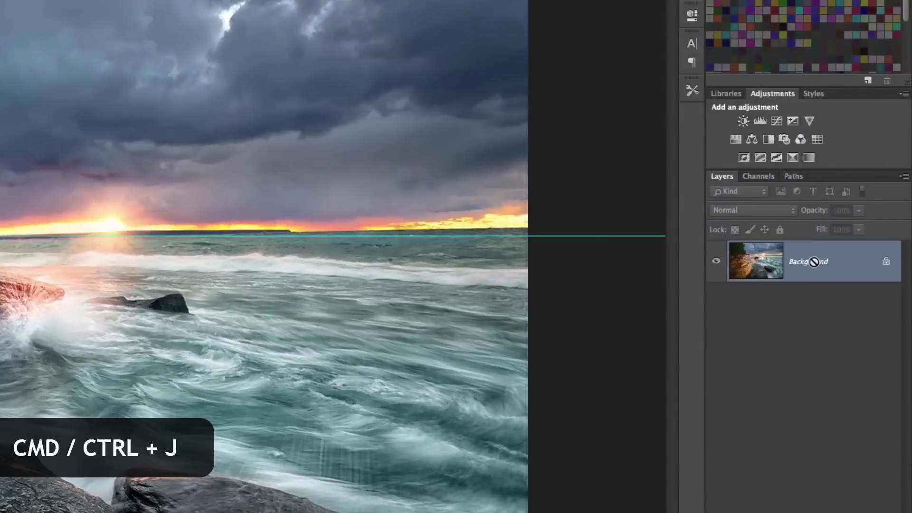
pyautogui.hotkey('ctrl', 'j')
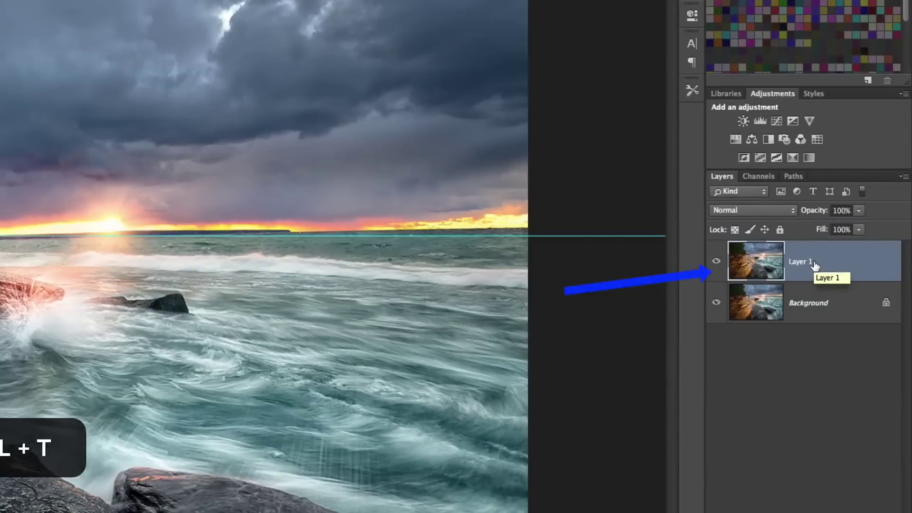
pyautogui.hotkey('ctrl', 't')
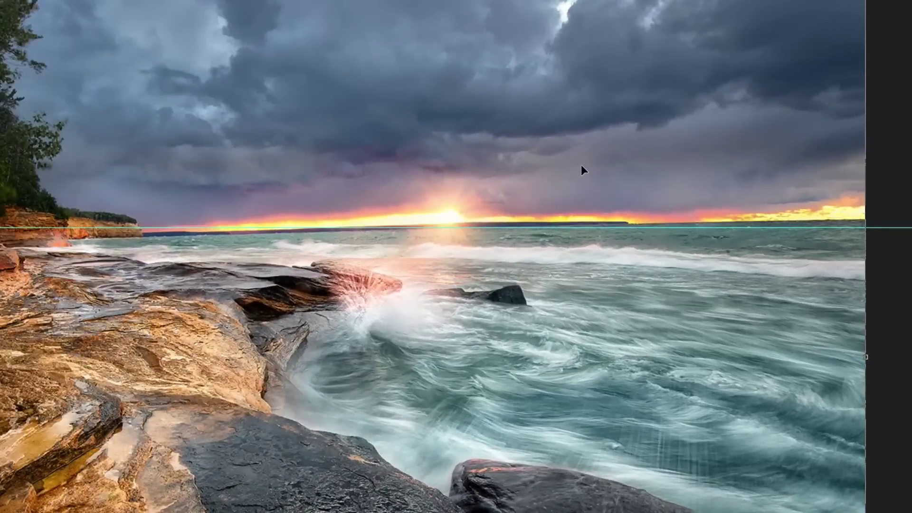
pyautogui.rightClick(241, 171)
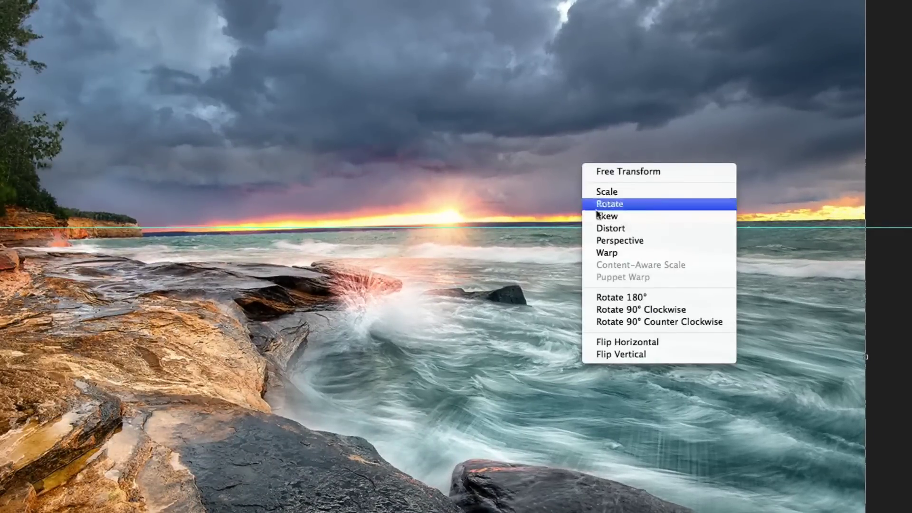
pyautogui.click(609, 250)
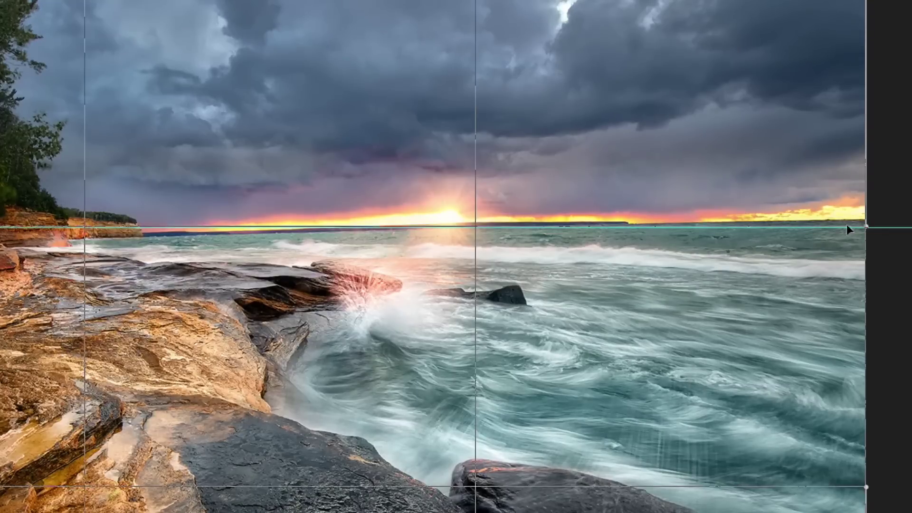
# Level the horizon by raising its left side and lowering its right, then commit the warp
pyautogui.moveTo(866, 229); pyautogui.dragTo(870, 242)
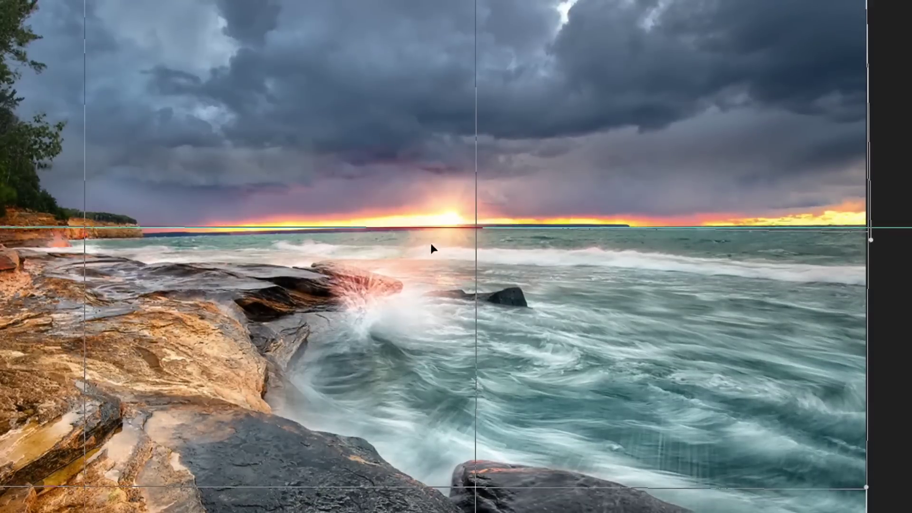
pyautogui.moveTo(121, 234); pyautogui.dragTo(121, 230)
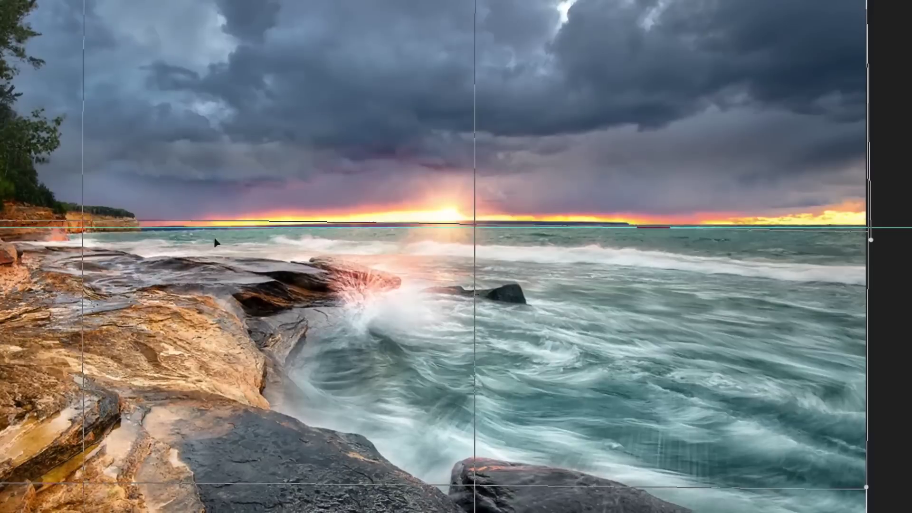
pyautogui.moveTo(518, 237); pyautogui.dragTo(519, 240)
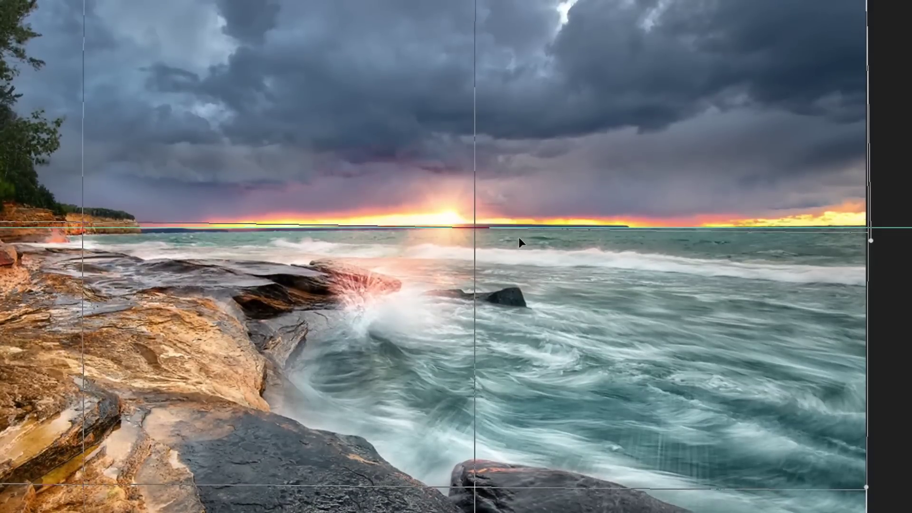
pyautogui.moveTo(76, 226); pyautogui.dragTo(77, 223)
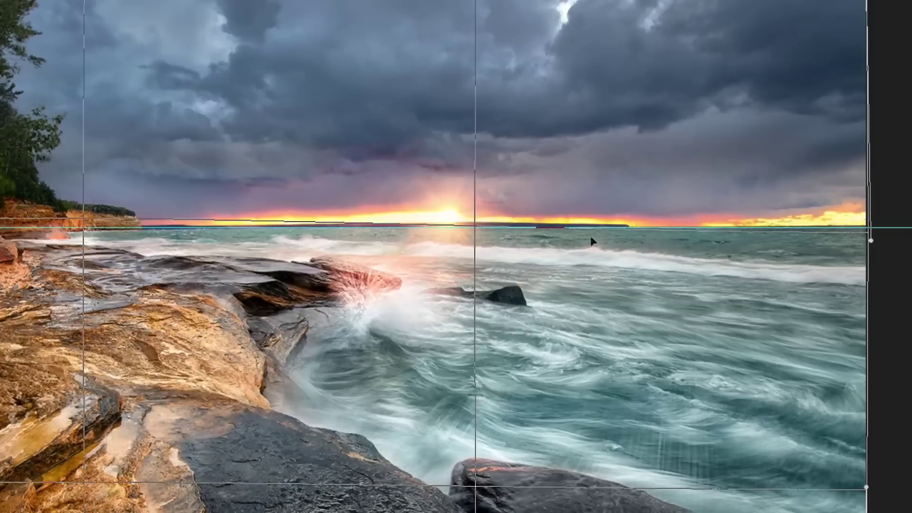
pyautogui.press('Return')
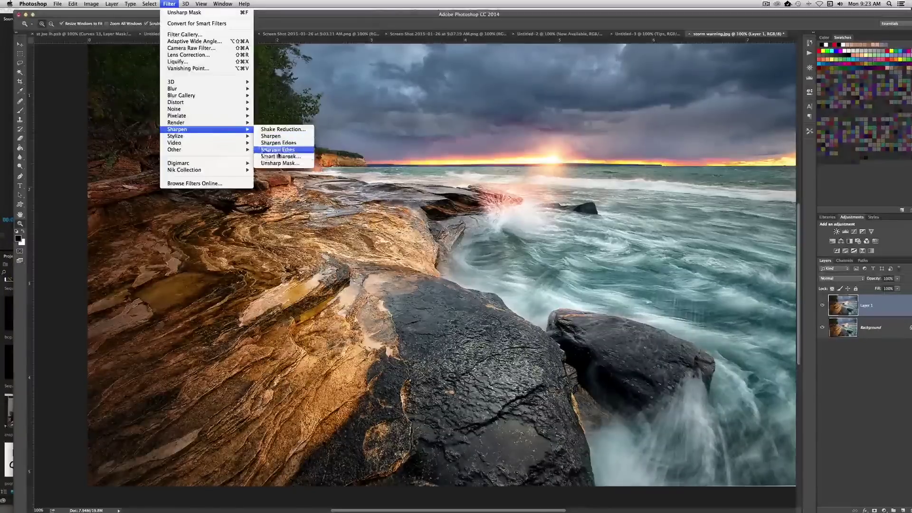
# Open Unsharp Mask with Amount 43%, Radius 0.9 pixels and Threshold 0
pyautogui.click(277, 156)
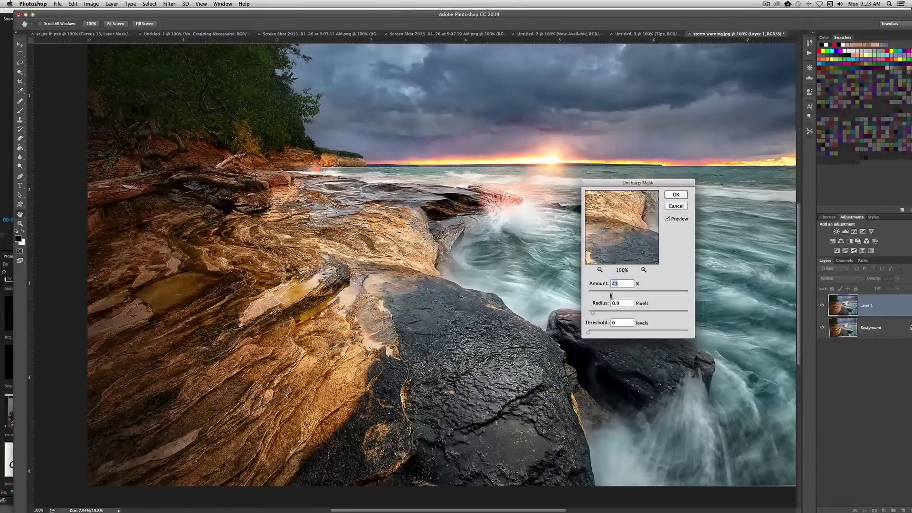